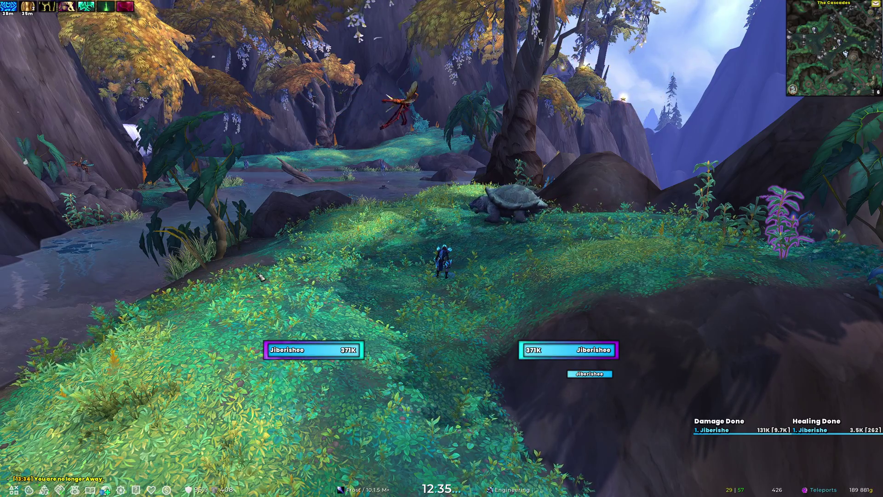
- Apply the mMT XIV Like preset from ElvUI's mMediaTag & Tools dock creation examples
key("a")
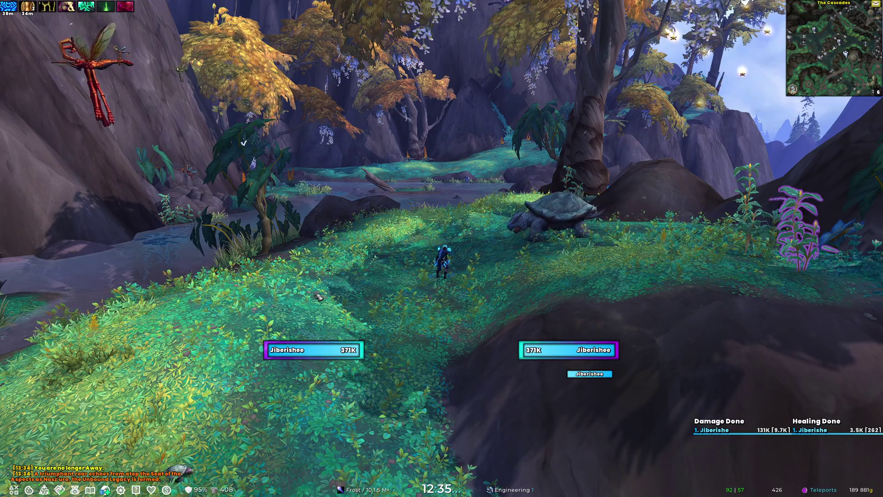
left_click_drag(207, 414, 207, 372)
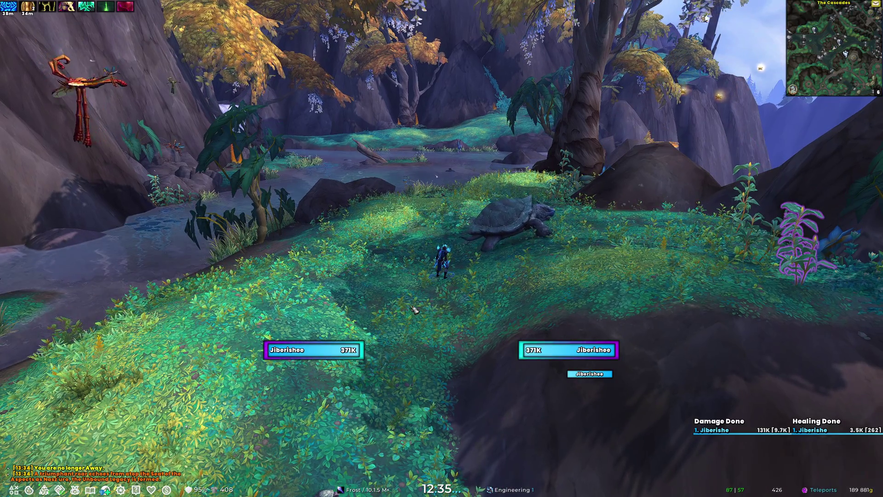
key("Escape")
key("Escape")
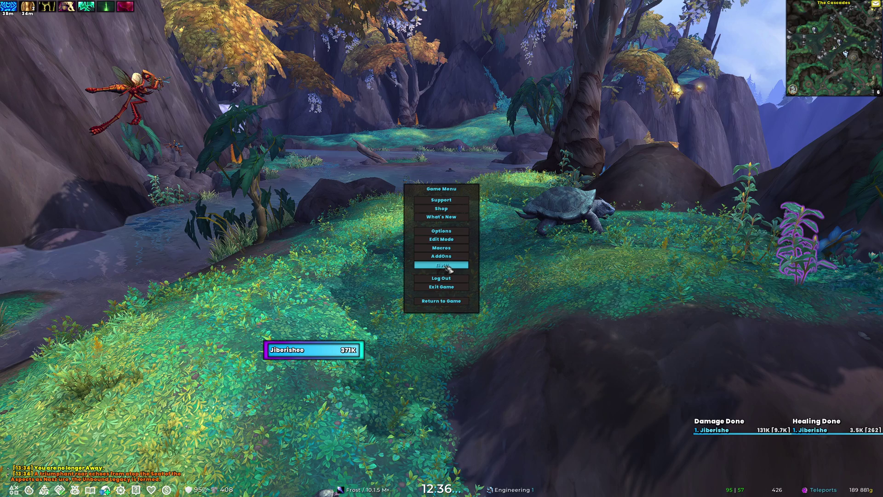
left_click(449, 267)
left_click(263, 352)
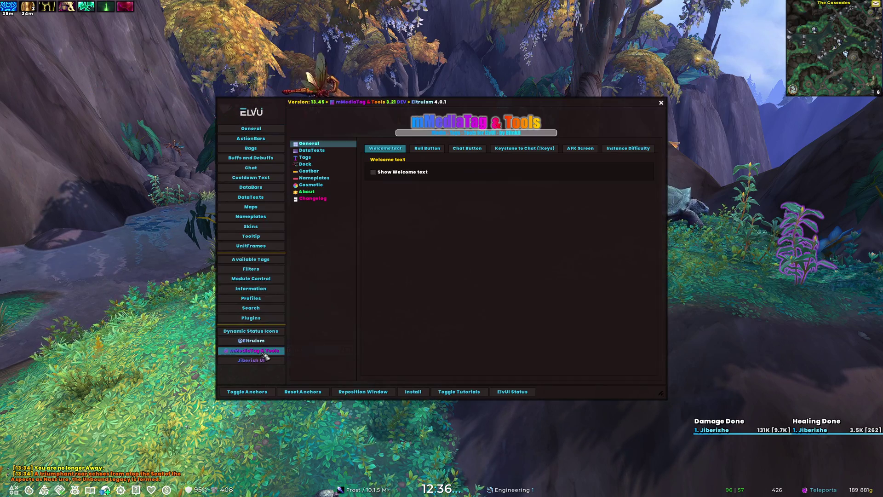
left_click(330, 164)
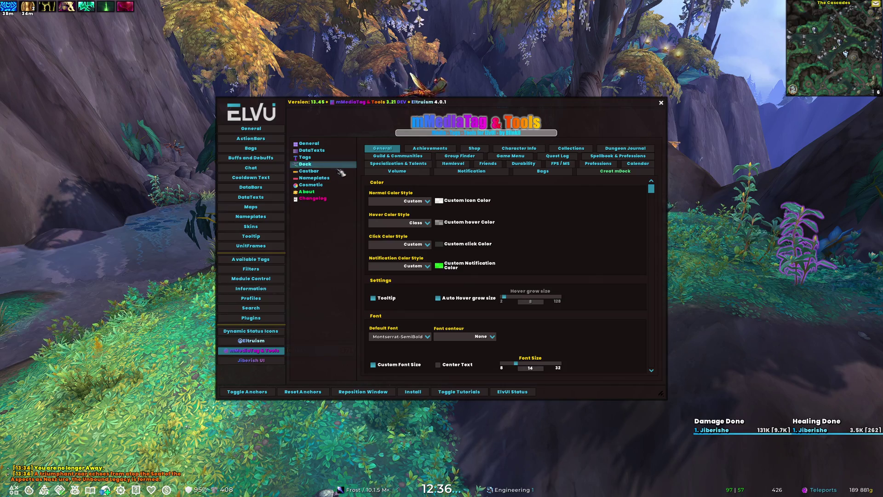
left_click(616, 171)
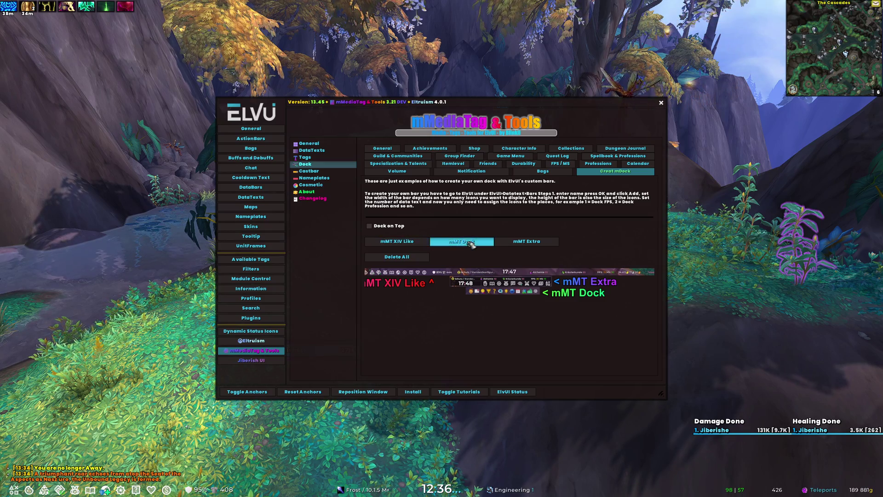
left_click(383, 245)
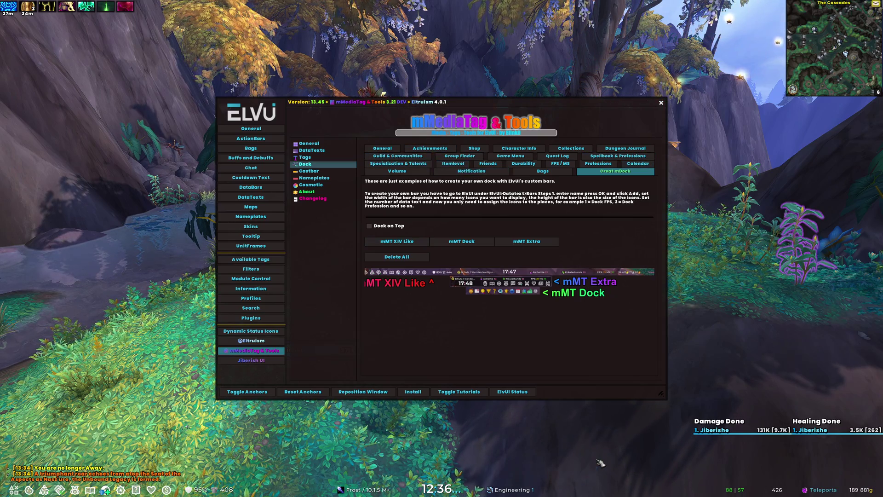
- Give the mMT XIV Clock data-text panel a Poppins-Black font with a shadow outline
left_click(267, 198)
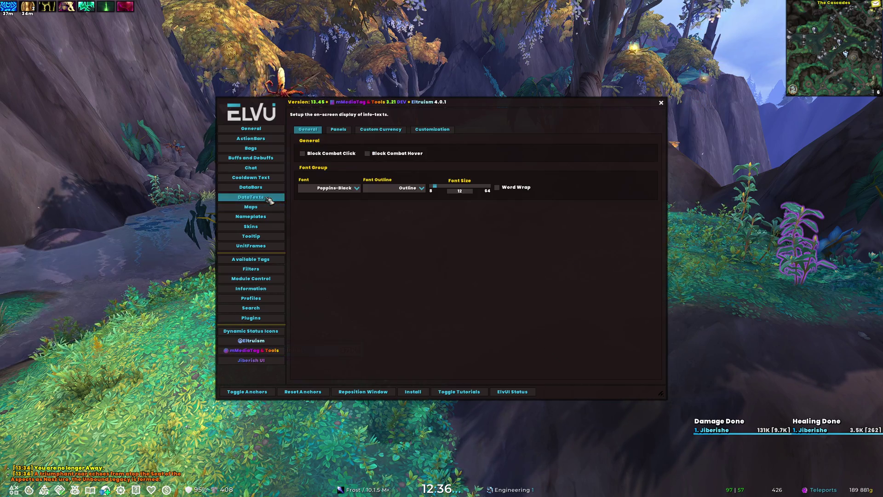
left_click(340, 131)
left_click(341, 170)
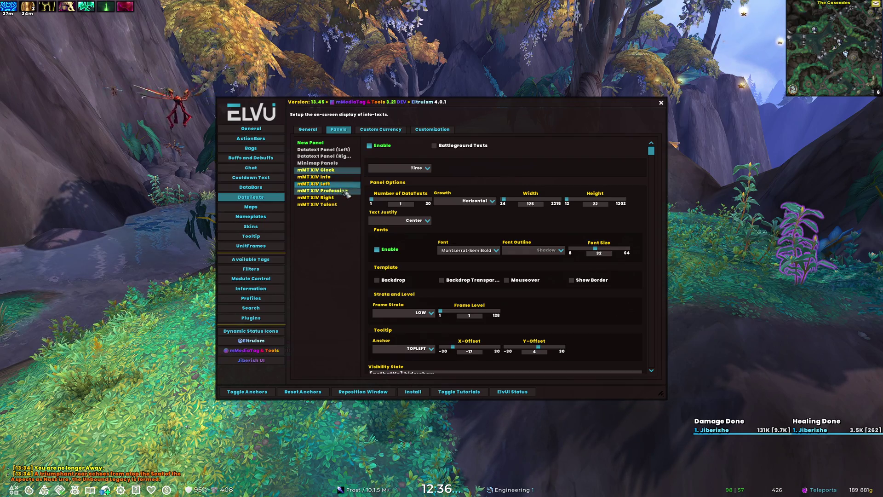
left_click(345, 190)
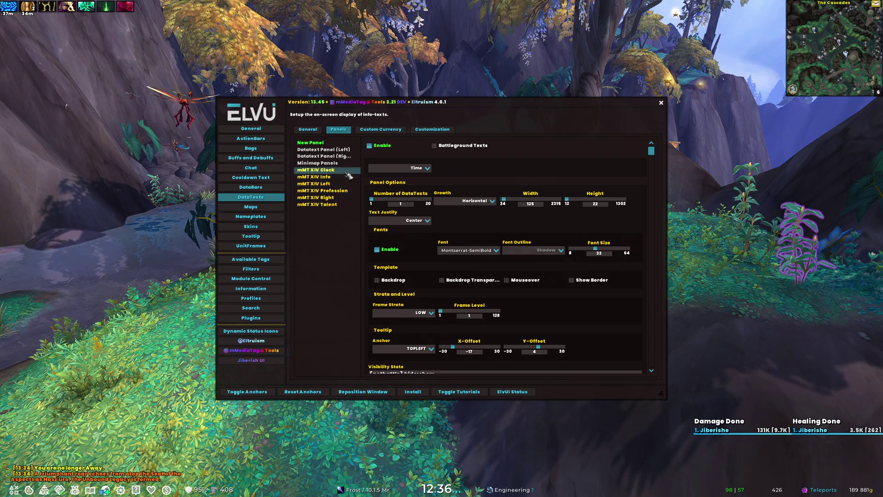
left_click(495, 250)
scroll(493, 387, "down", 5)
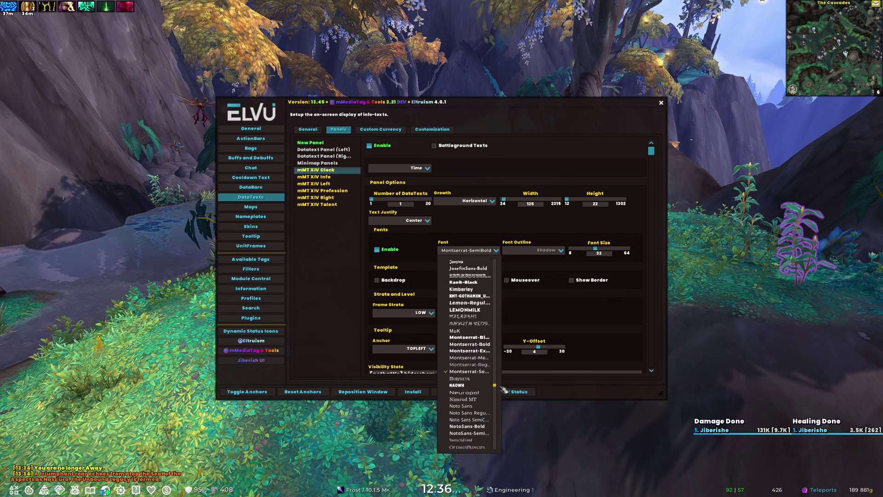
left_click_drag(499, 387, 499, 427)
left_click(472, 414)
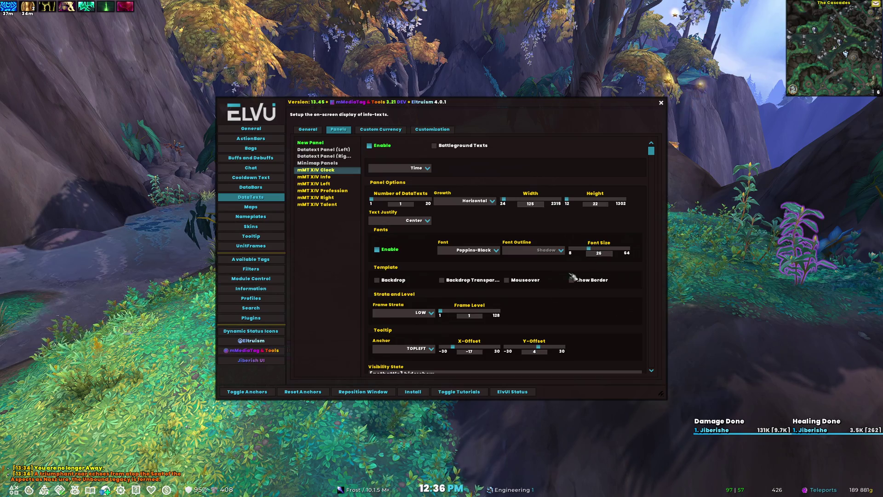
left_click(559, 252)
left_click(545, 308)
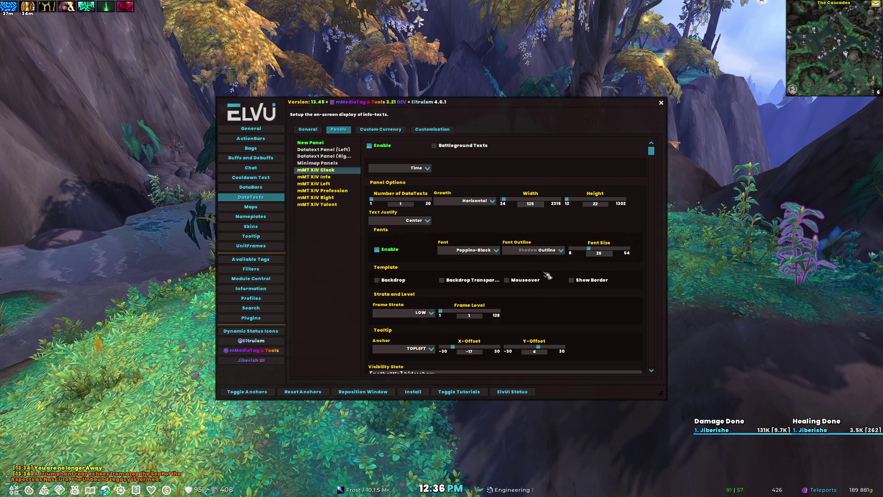
- Give the mMT XIV Info panel an outlined Poppins-Black font, view XIV Right, then close ElvUI
left_click(316, 176)
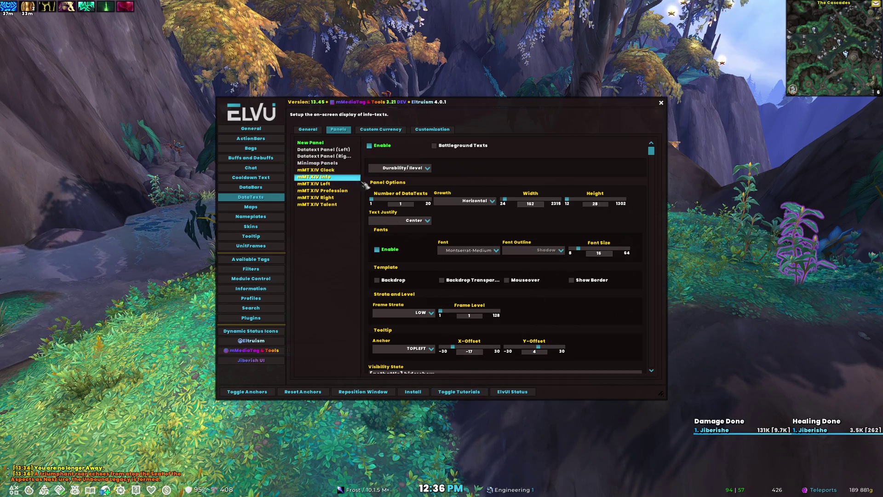
left_click(495, 250)
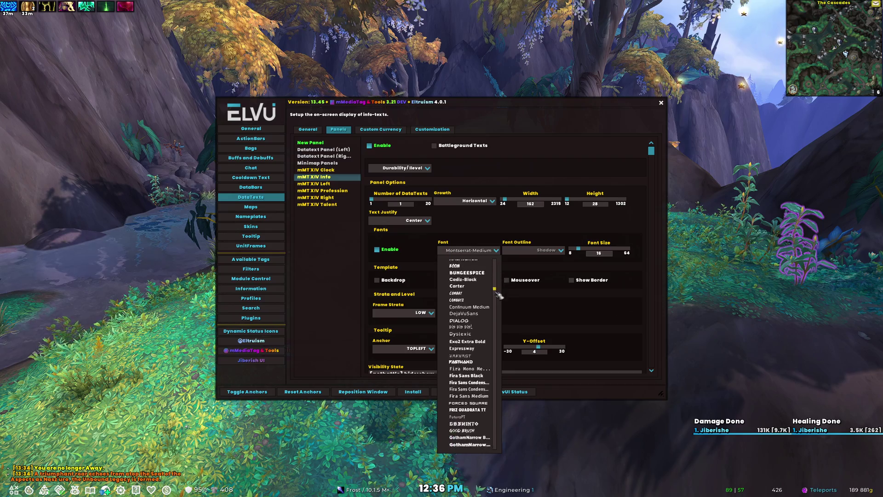
left_click_drag(495, 261, 498, 418)
left_click(470, 441)
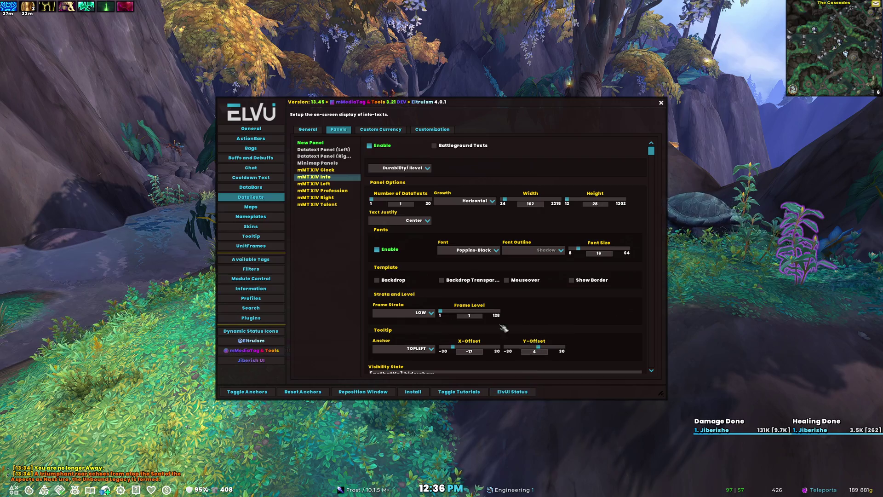
left_click(543, 257)
left_click(535, 297)
left_click(349, 190)
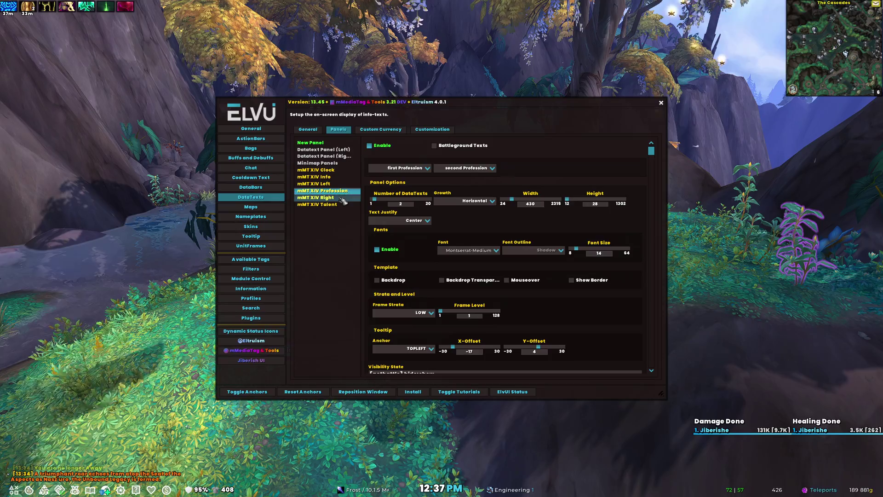
key("Escape")
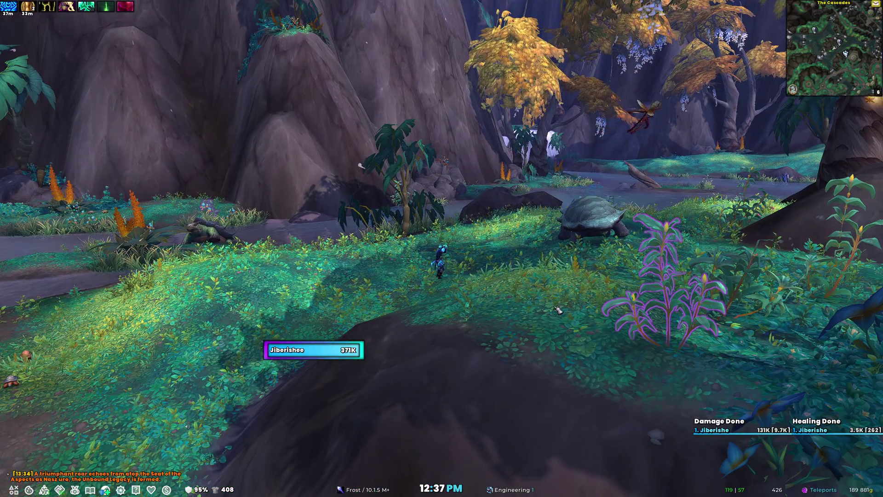
- Target your character, turn the camera, run toward the river, then bring up the Game Menu
left_click(442, 265)
mouse_move(494, 294)
left_mouse_down()
mouse_move(488, 287)
mouse_move(482, 298)
mouse_move(471, 246)
left_mouse_up()
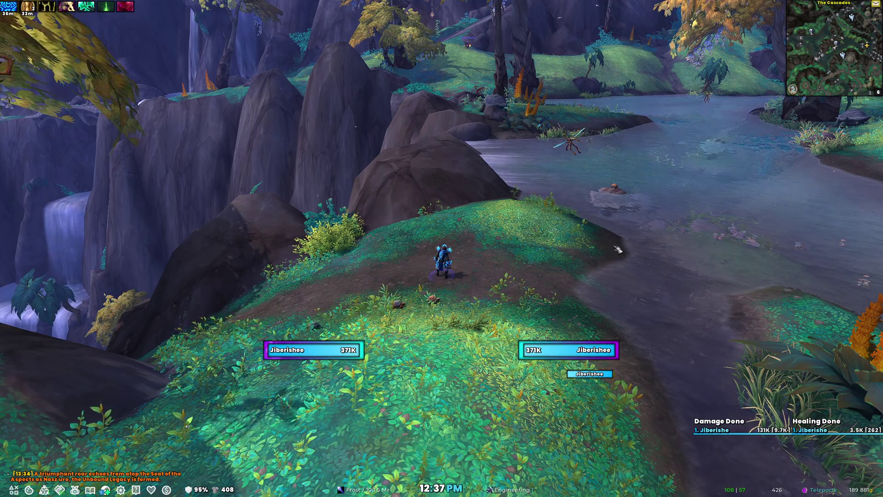
key("w")
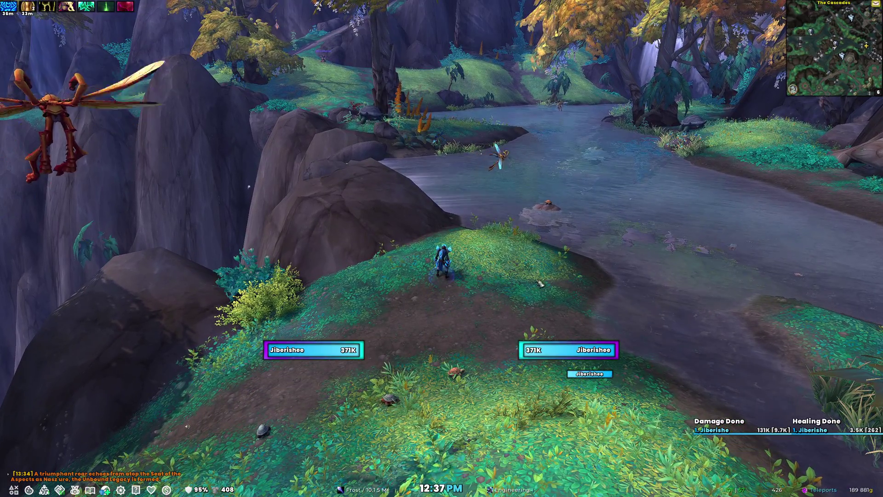
key("Escape")
key("Escape")
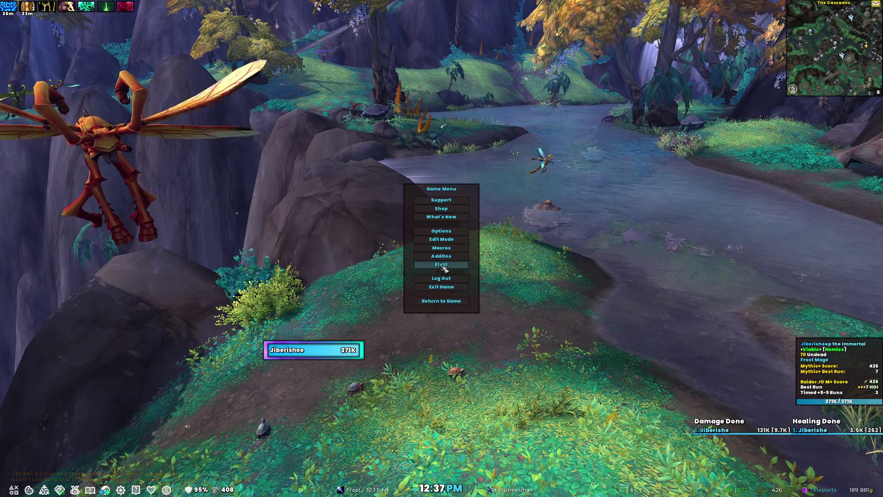
- Enable the Bottom Panel at height 40 in ElvUI's General > Cosmetic settings
left_click(442, 266)
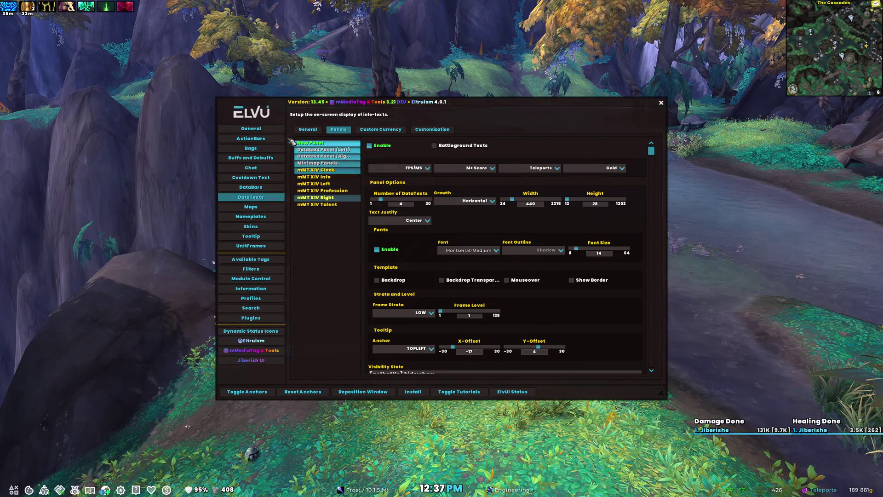
left_click(261, 130)
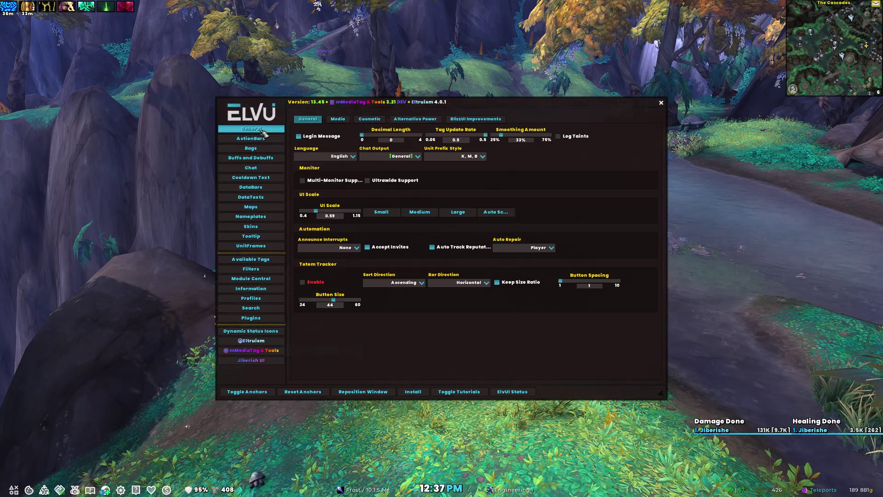
left_click(369, 119)
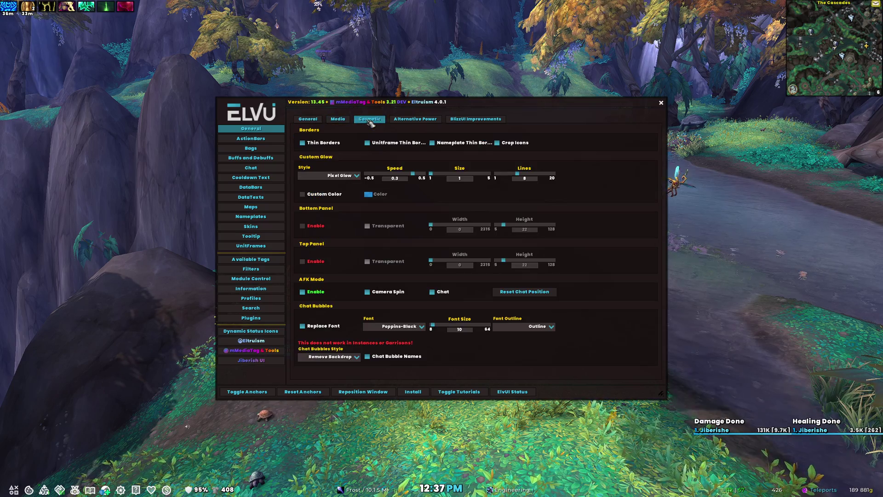
left_click(315, 227)
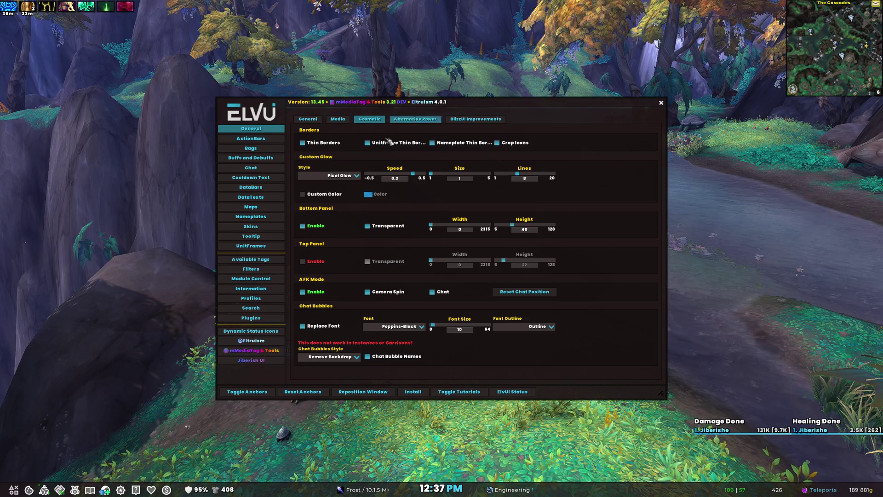
- Set the chat Panel Backdrop to Show Both and unlock the frame movers
left_click(275, 167)
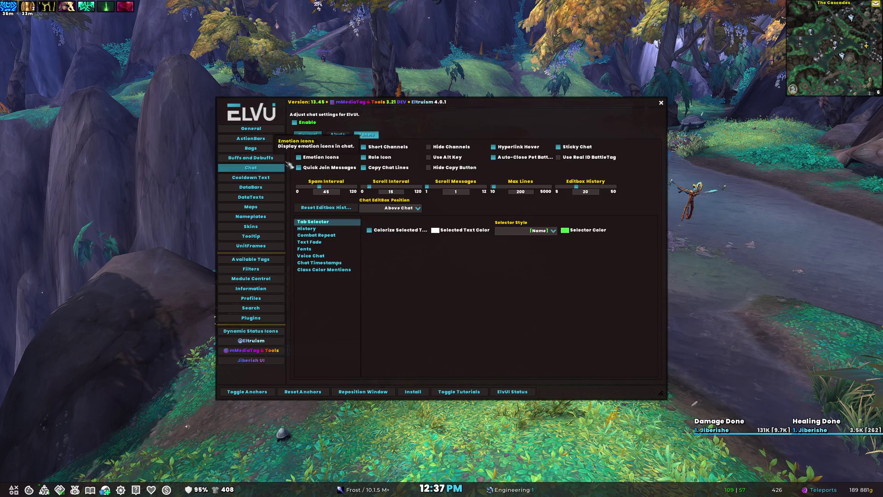
left_click(366, 135)
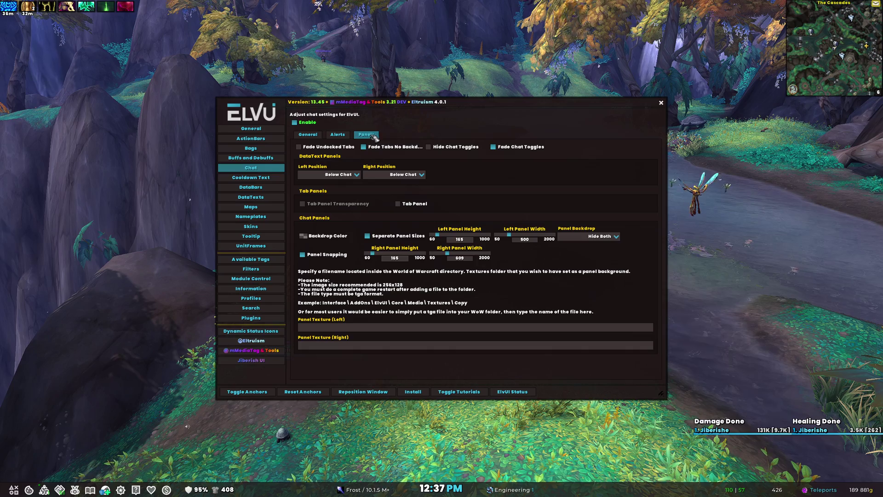
left_click(600, 236)
left_click(604, 272)
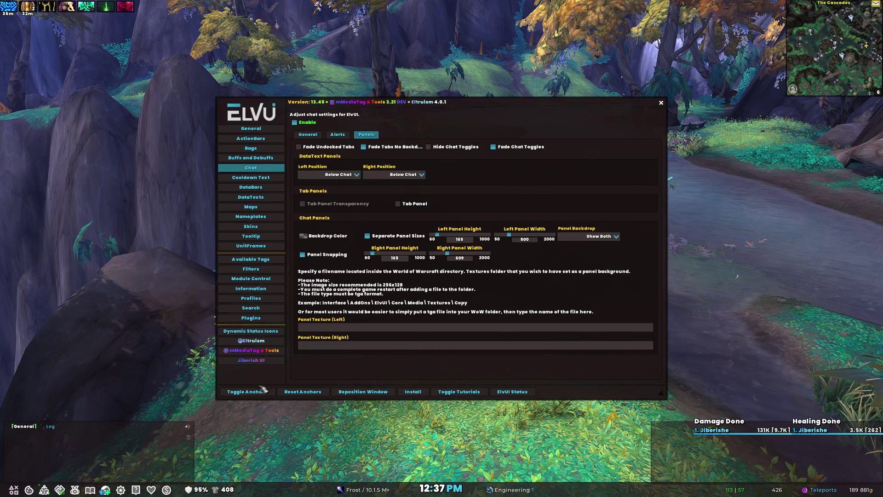
left_click(245, 392)
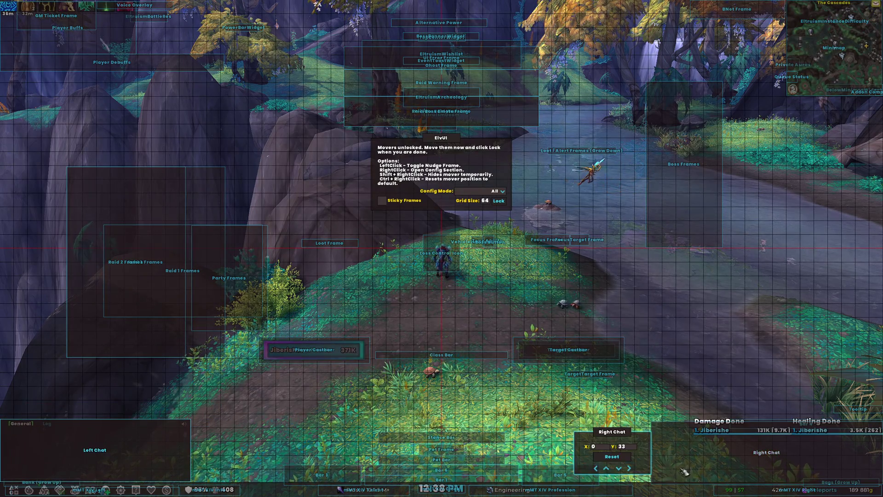
- Nudge the Right Chat mover upward, lock the movers, and close ElvUI's options
left_click_drag(684, 471, 750, 452)
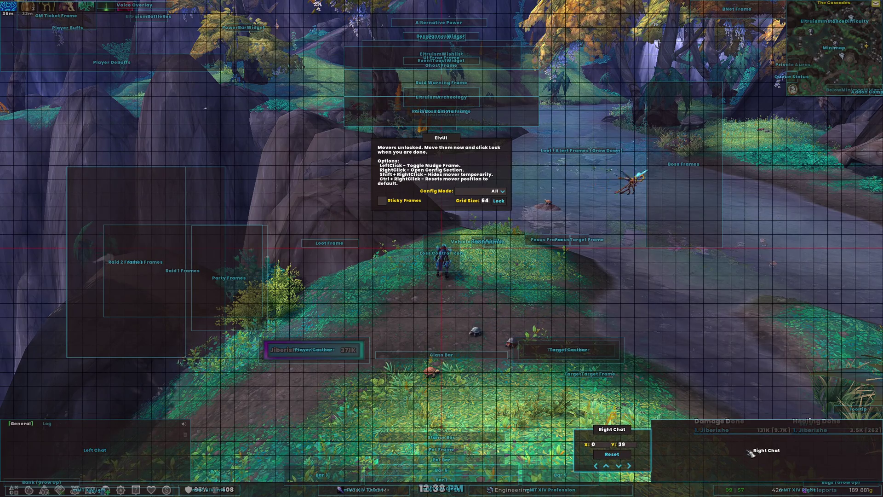
right_click(711, 430)
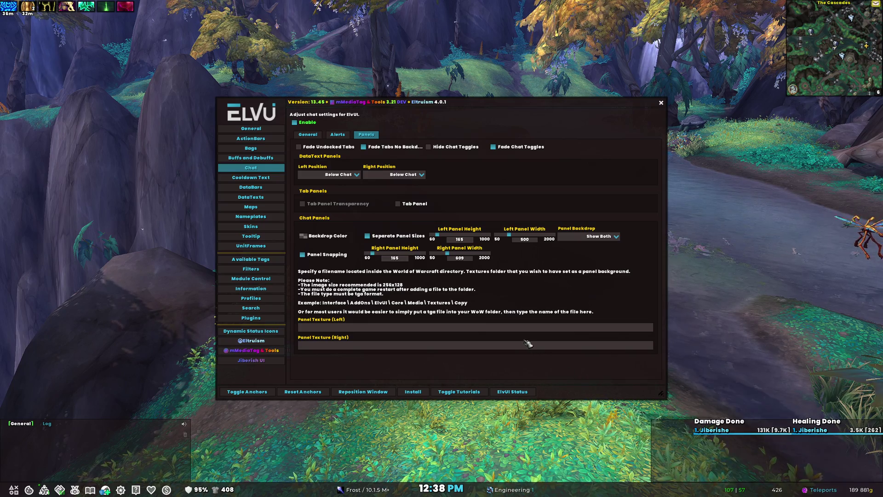
key("Escape")
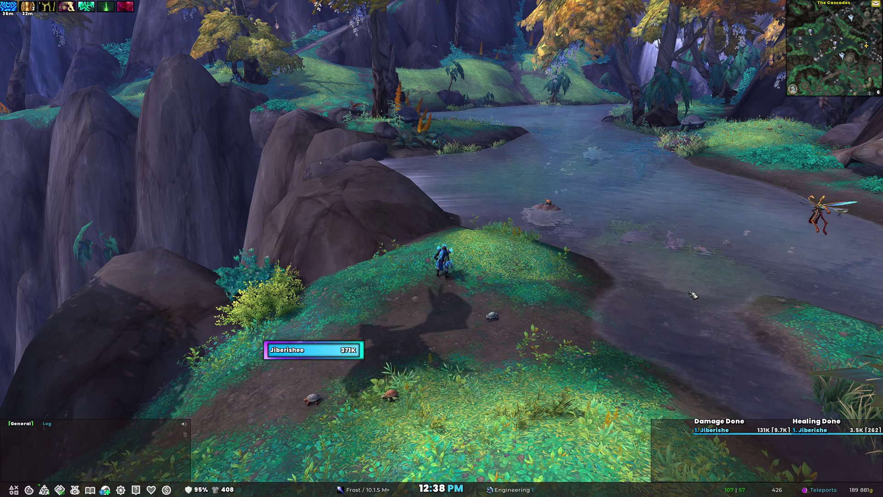
left_click_drag(677, 290, 677, 291)
left_click_drag(442, 265, 441, 265)
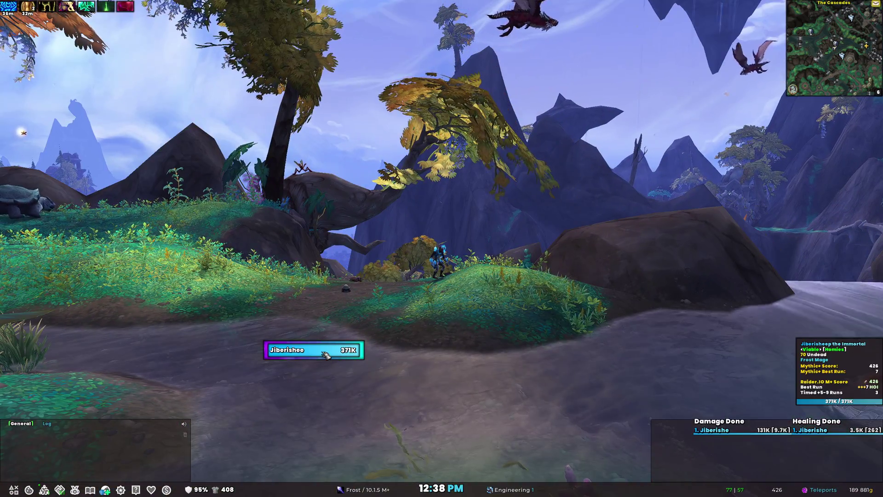